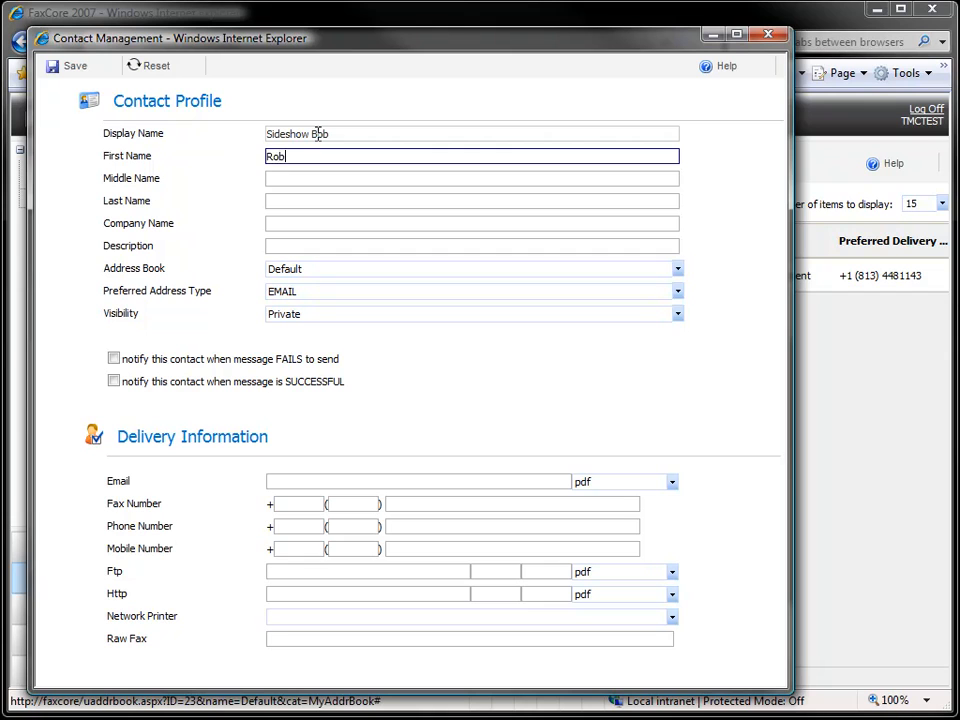
# - Fill in the contact's last name and company name Bobs Dynamite Suppliers
pyautogui.press('Tab')
pyautogui.press('Tab')
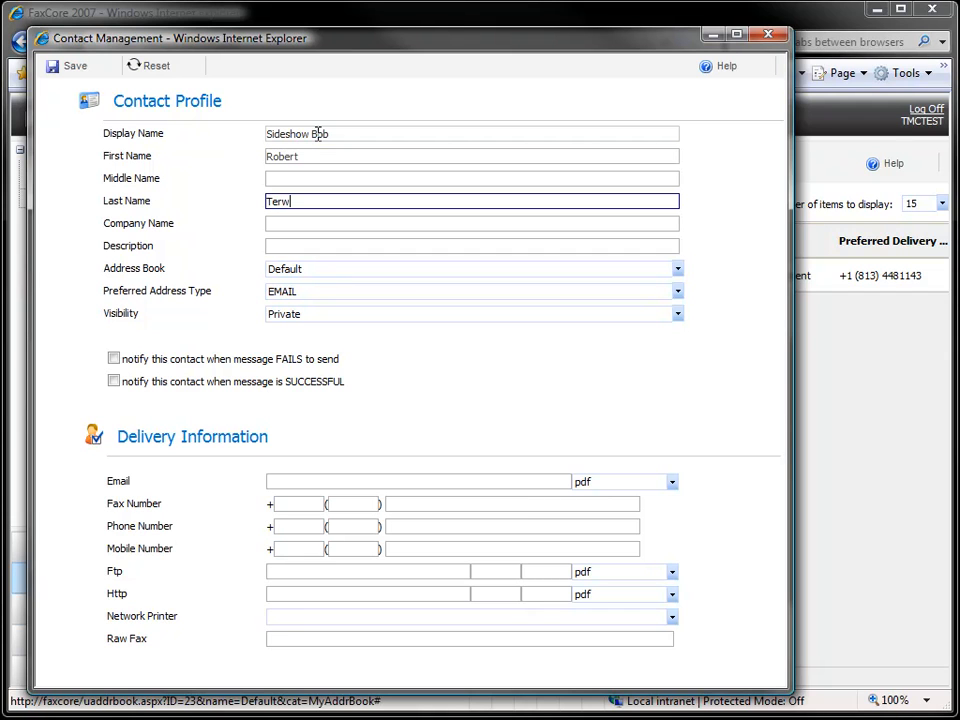
pyautogui.press('Tab')
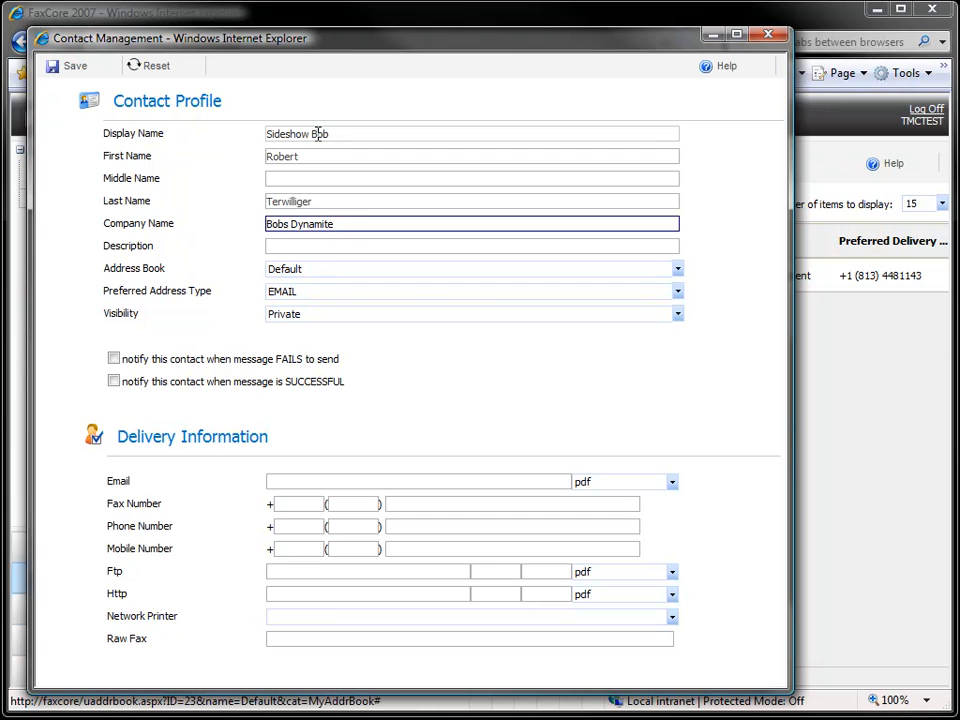
pyautogui.write('s')
pyautogui.press('Tab')
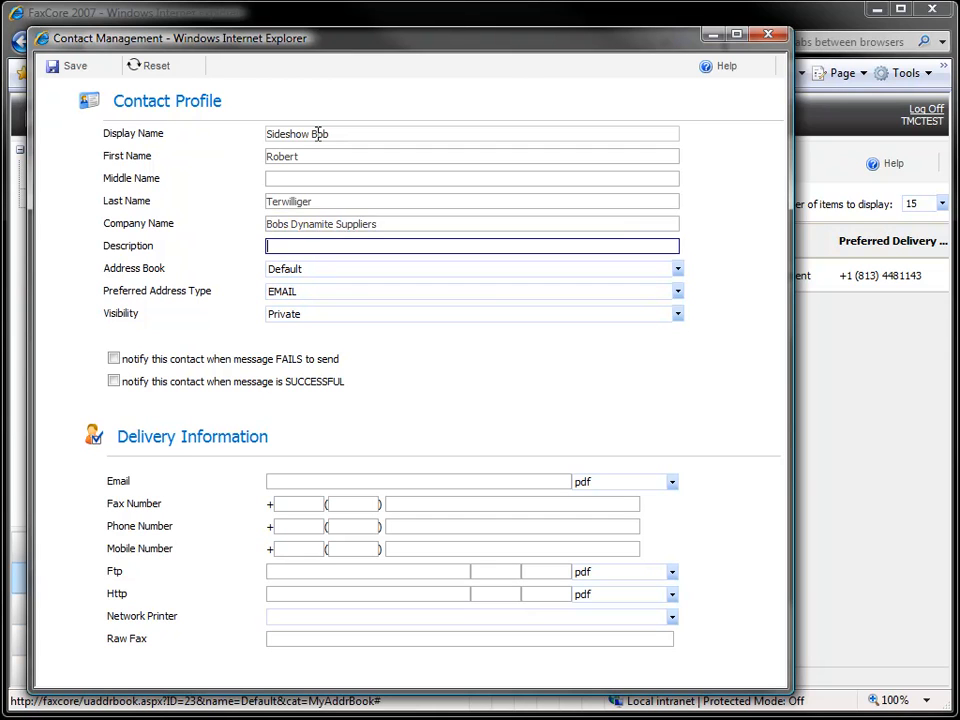
# - Set the contact's visibility to Public
pyautogui.press('Tab')
pyautogui.press('Tab')
pyautogui.press('Tab')
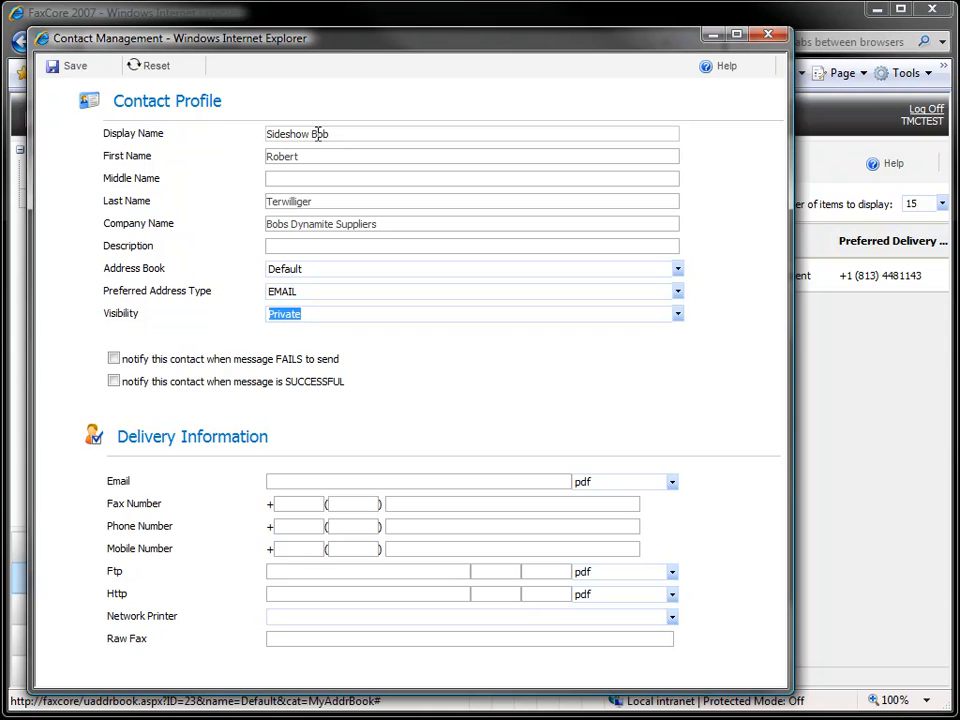
pyautogui.hotkey('alt', 'Down')
pyautogui.press('Down')
pyautogui.press('Tab')
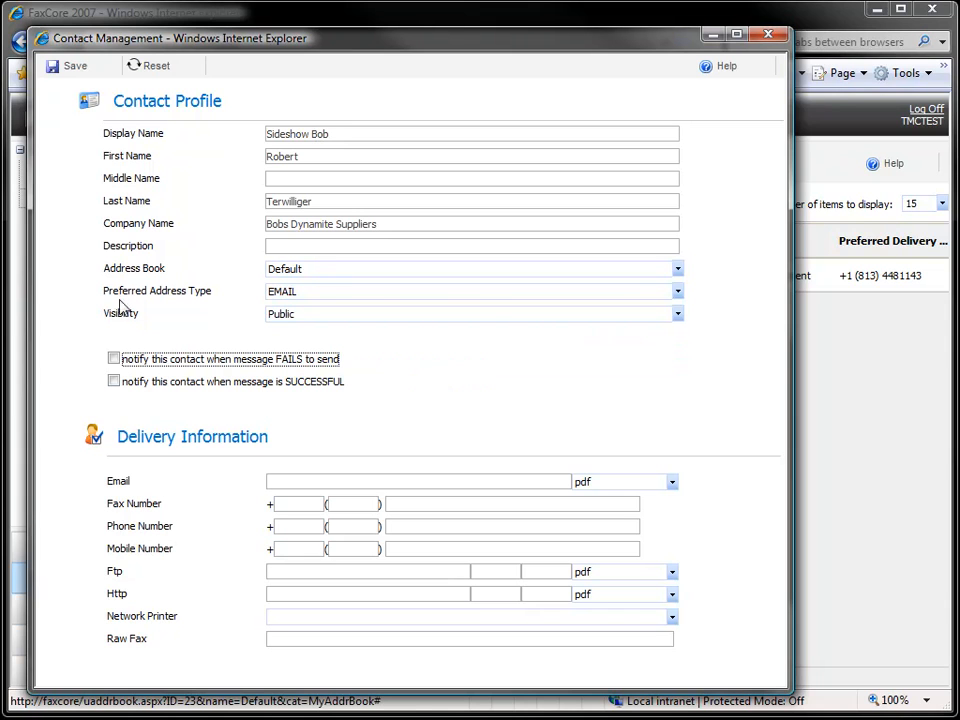
pyautogui.click(287, 481)
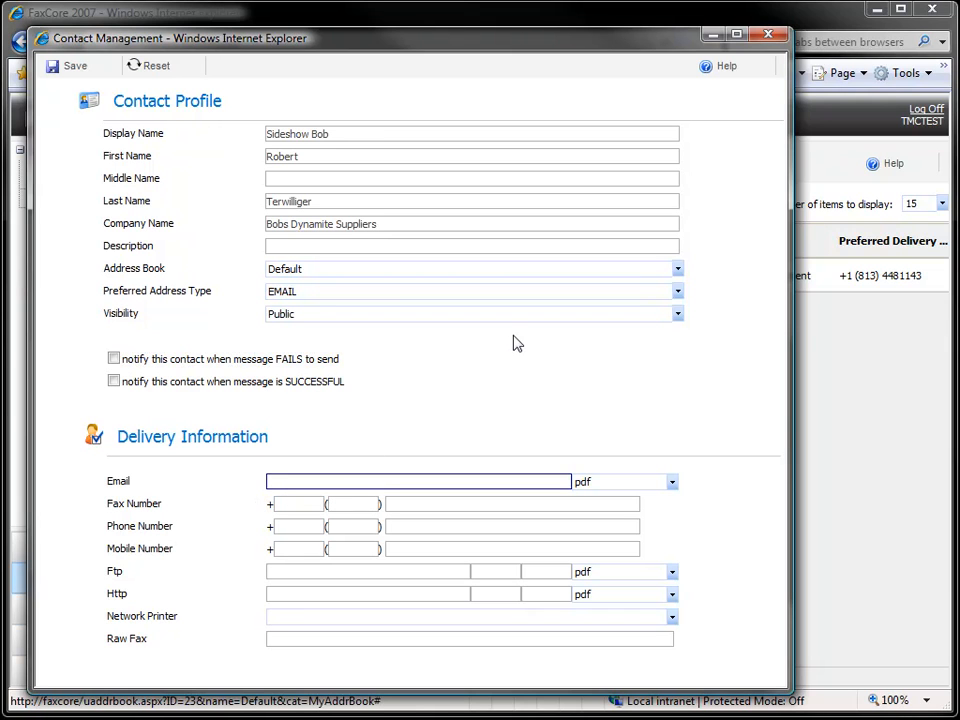
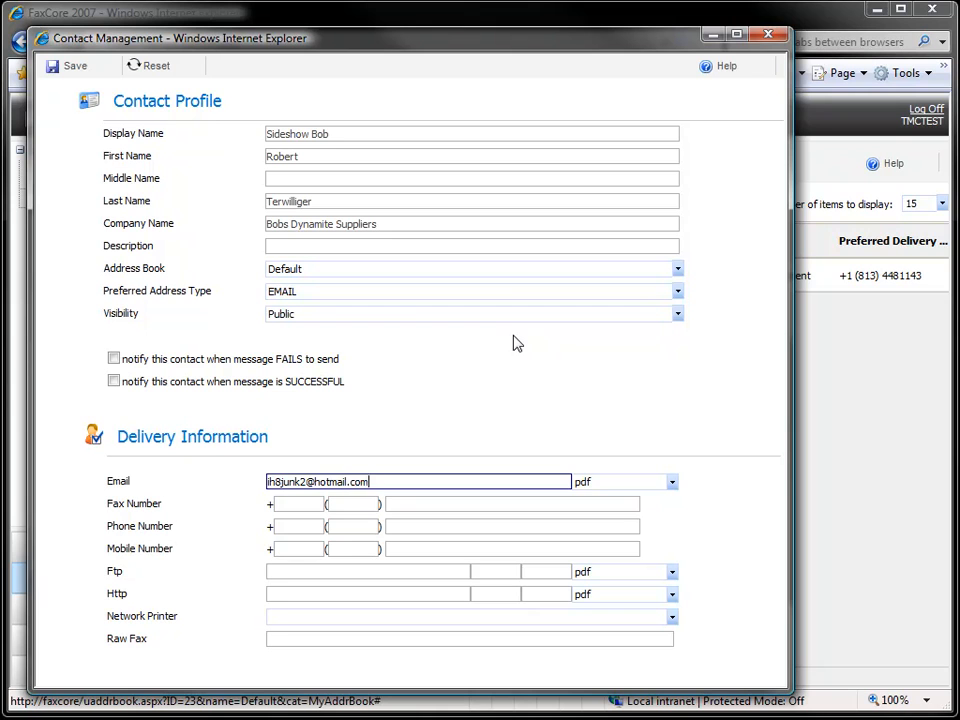
# - Enter the contact's e-mail address and save the new contact
pyautogui.press('Tab')
pyautogui.click(62, 66)
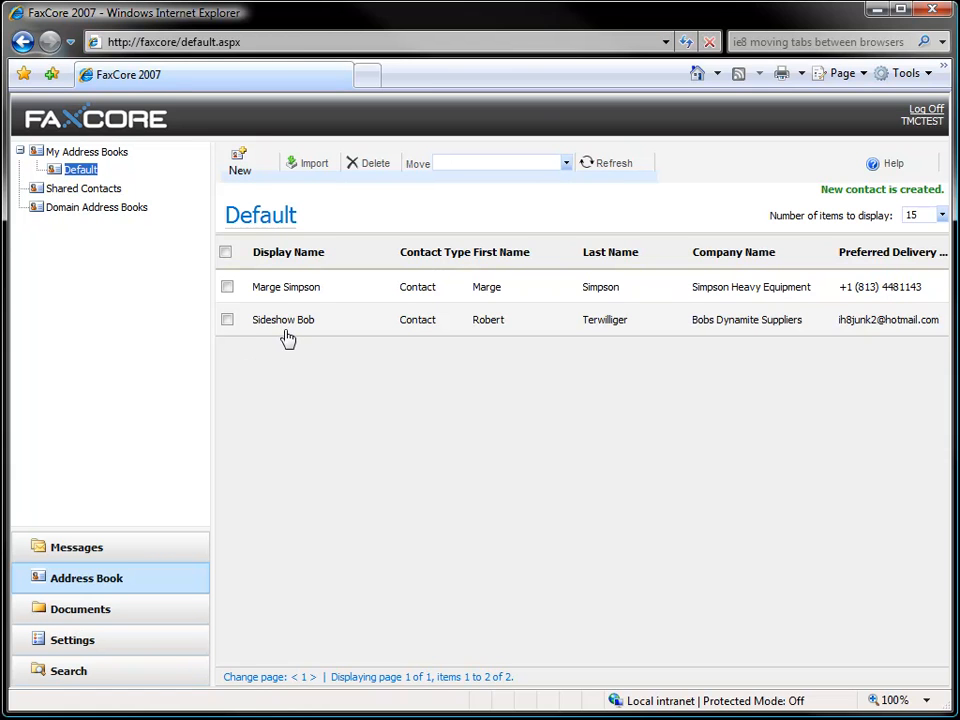
# - Create a new contact group named Suppliers, described 'All suppliers in the system'
pyautogui.click(240, 165)
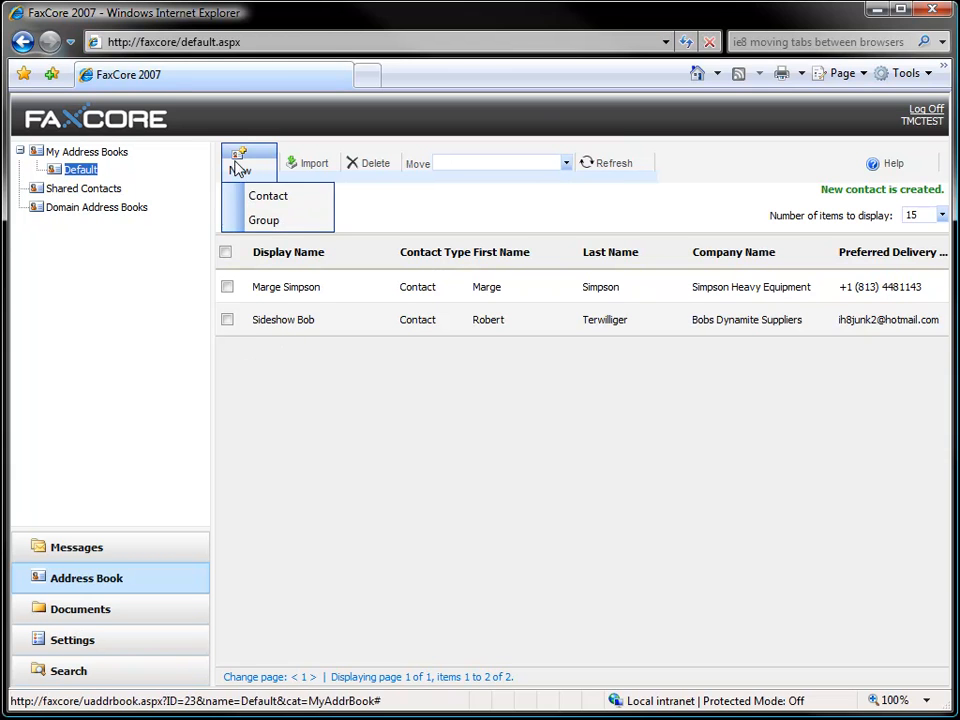
pyautogui.click(252, 219)
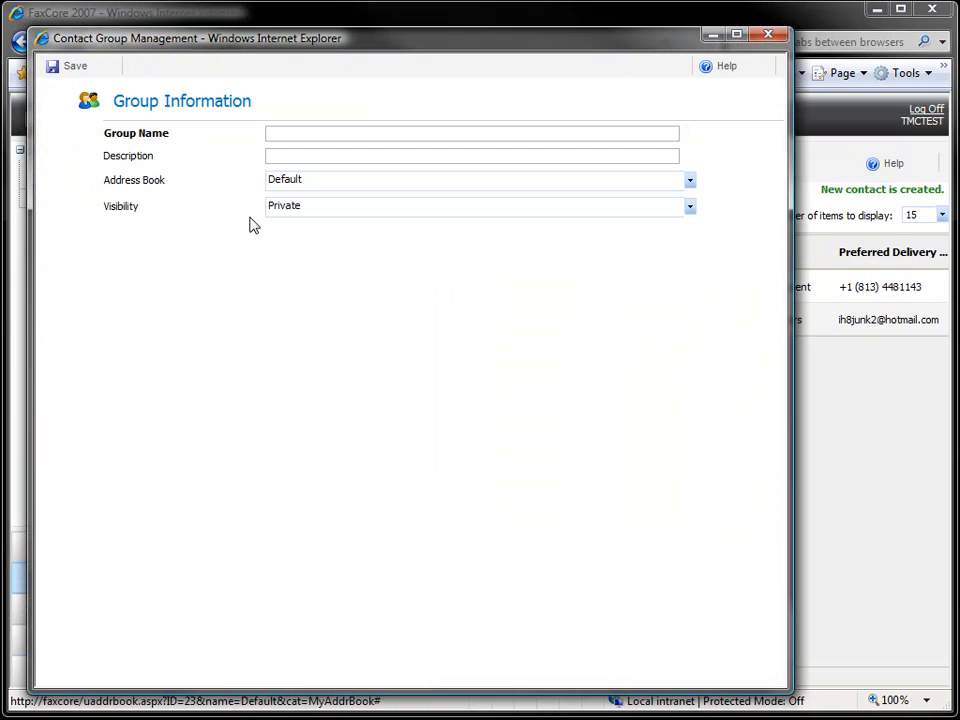
pyautogui.click(285, 135)
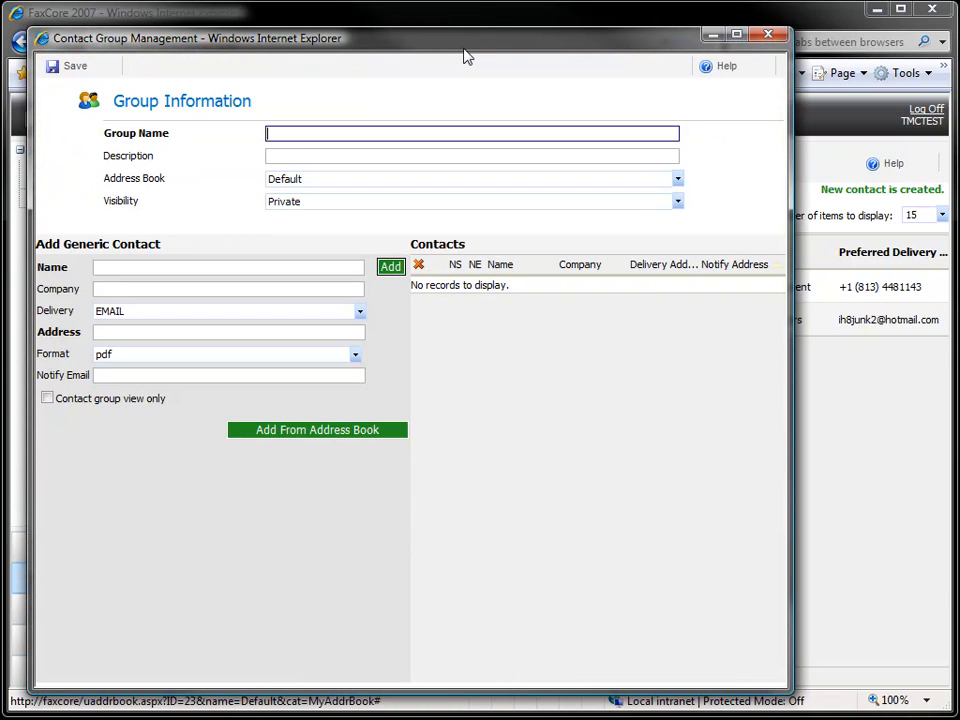
pyautogui.write('Suppliers')
pyautogui.press('Tab')
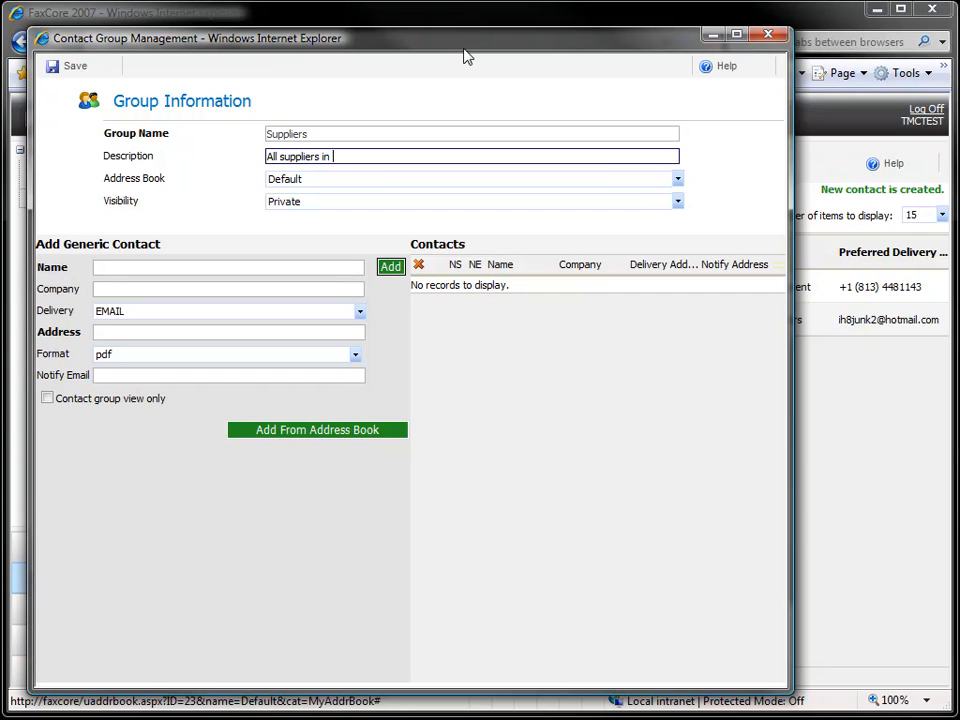
pyautogui.write('All suppliers in the system')
pyautogui.press('Tab')
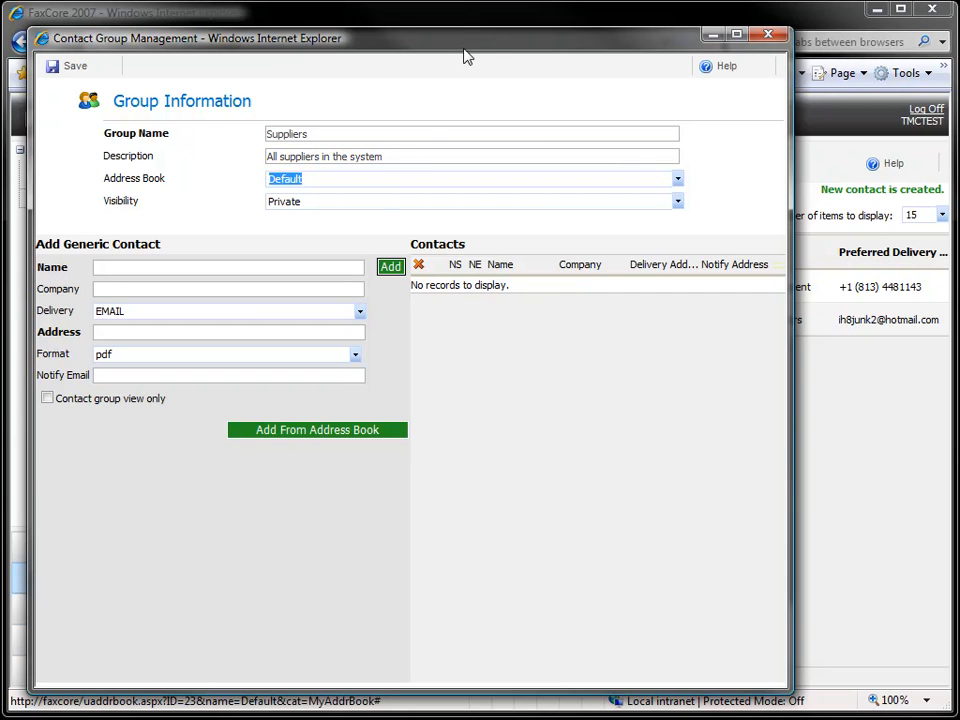
# - Make the Suppliers group Public and bring up the address book picker
pyautogui.click(377, 203)
pyautogui.click(330, 238)
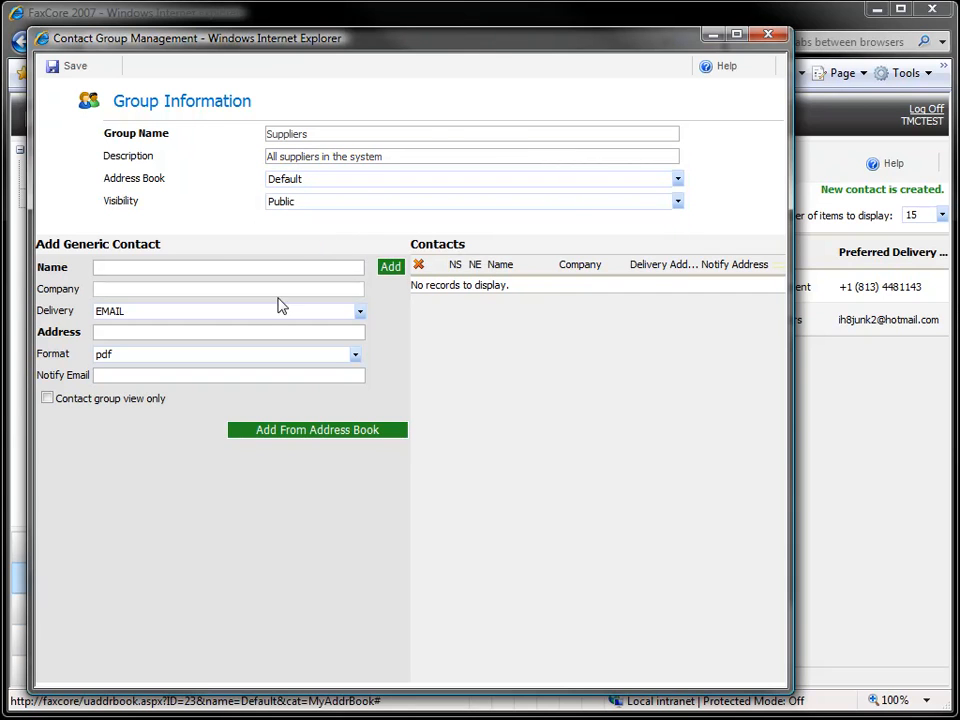
pyautogui.click(221, 272)
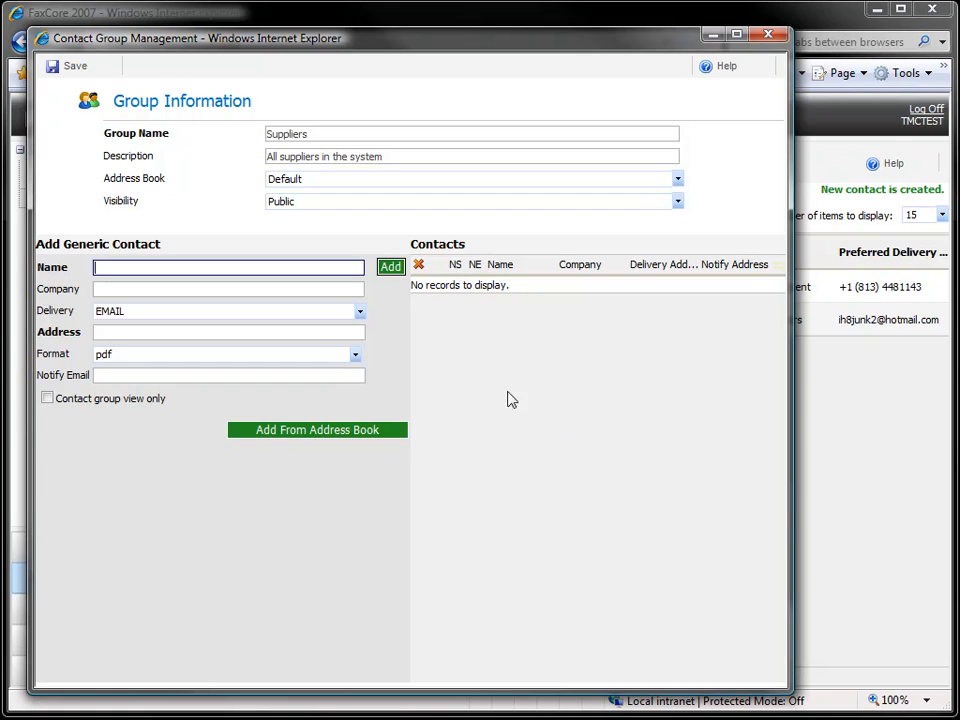
pyautogui.click(307, 430)
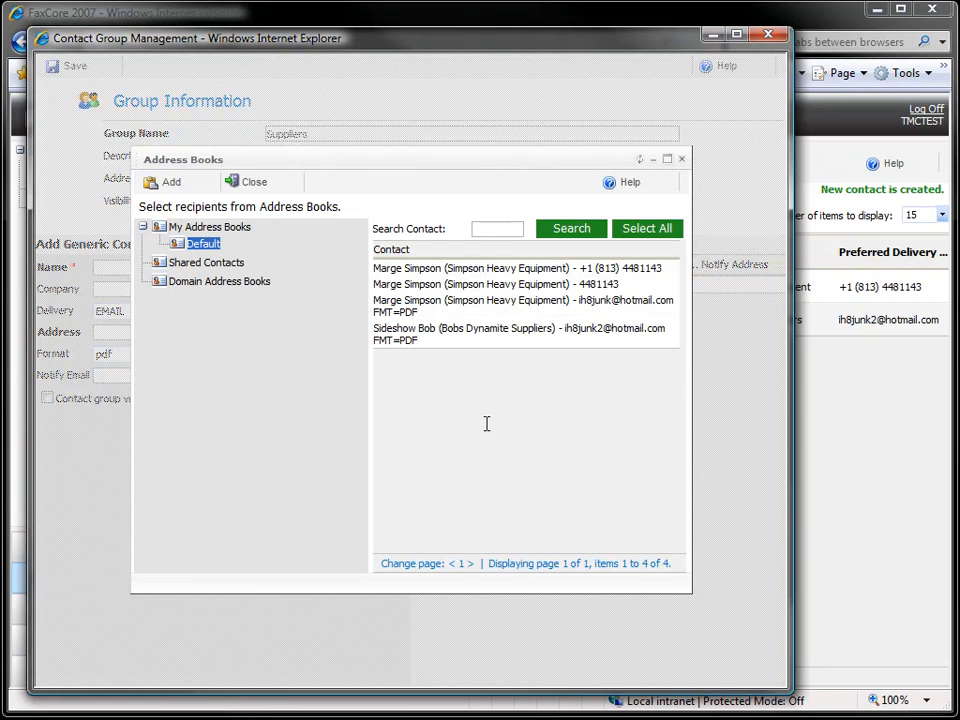
# - Add the Simpson Heavy Equipment fax contact and the Bobs Dynamite Suppliers contact as members
pyautogui.click(474, 270)
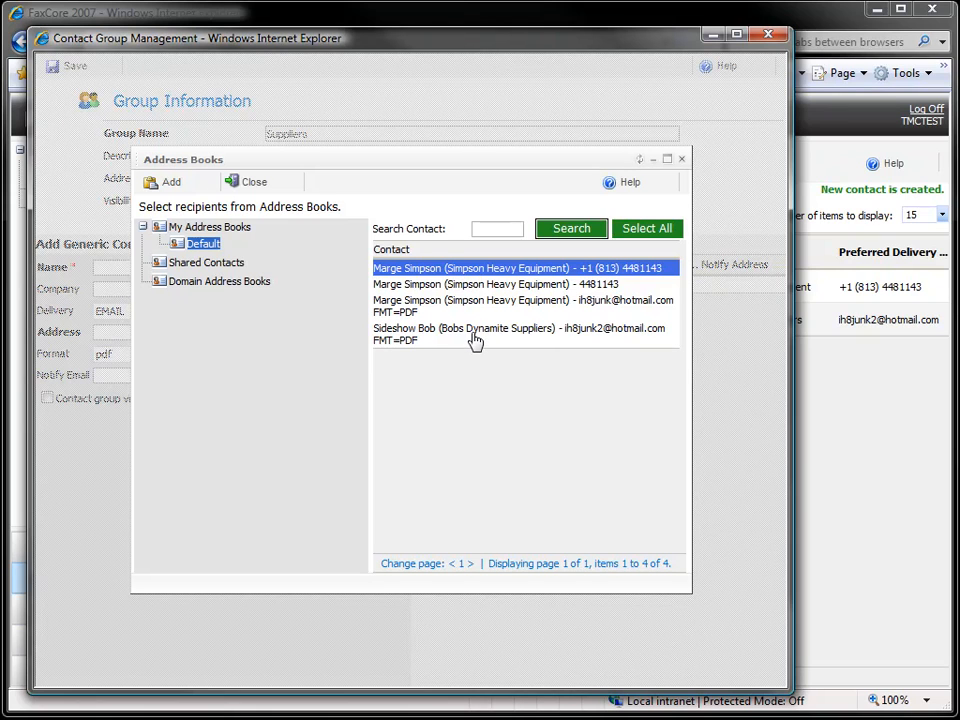
pyautogui.click(422, 341)
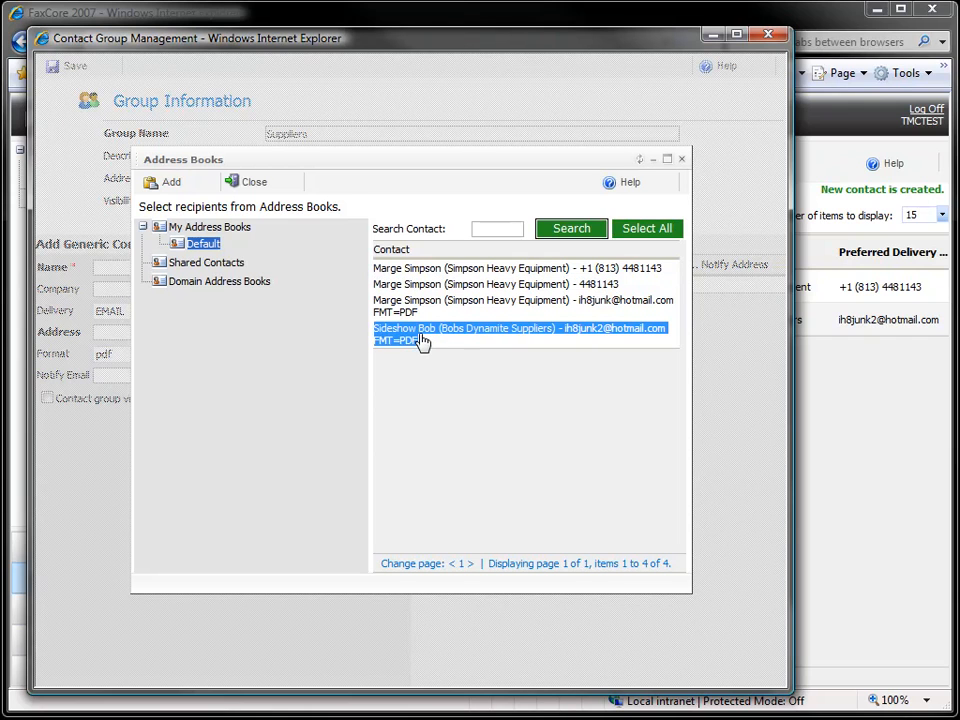
pyautogui.keyDown('shift'); pyautogui.click(417, 271); pyautogui.keyUp('shift')
pyautogui.click(386, 271)
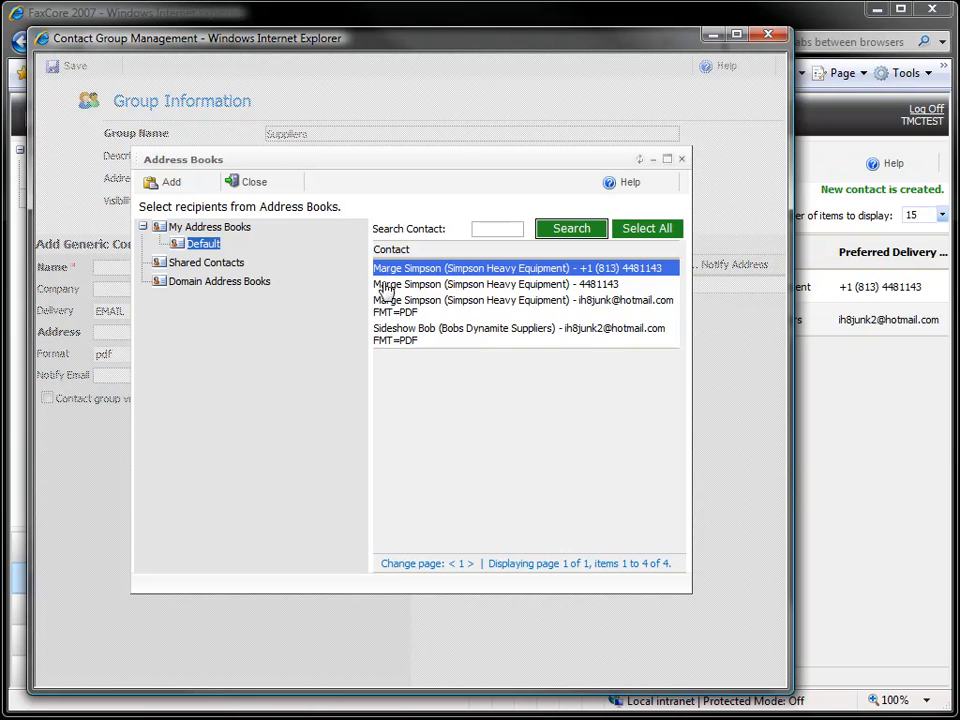
pyautogui.click(168, 183)
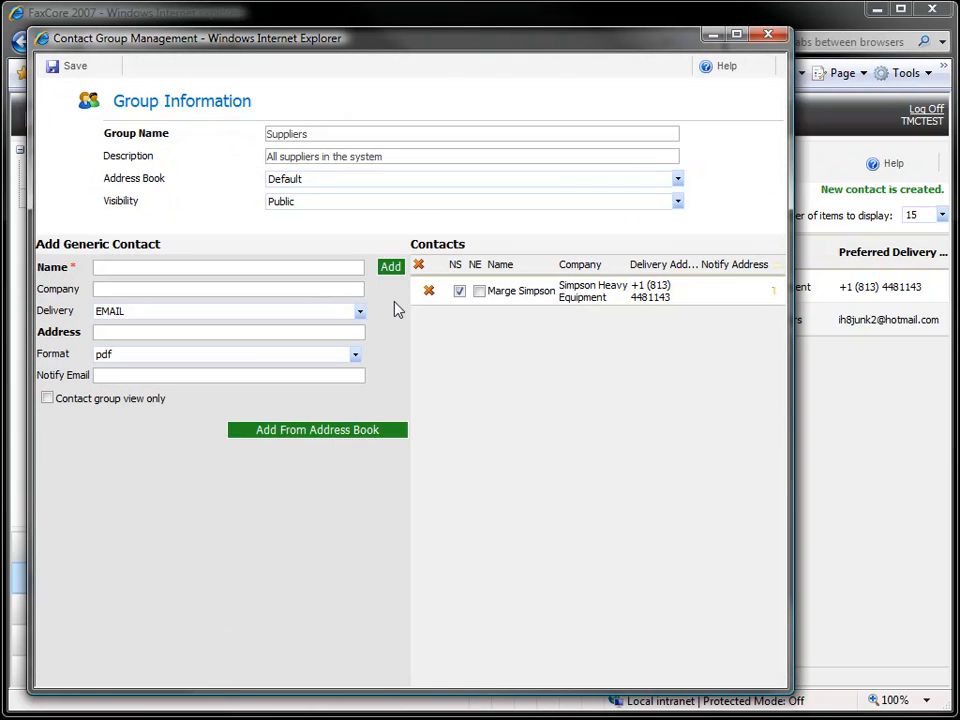
pyautogui.click(345, 432)
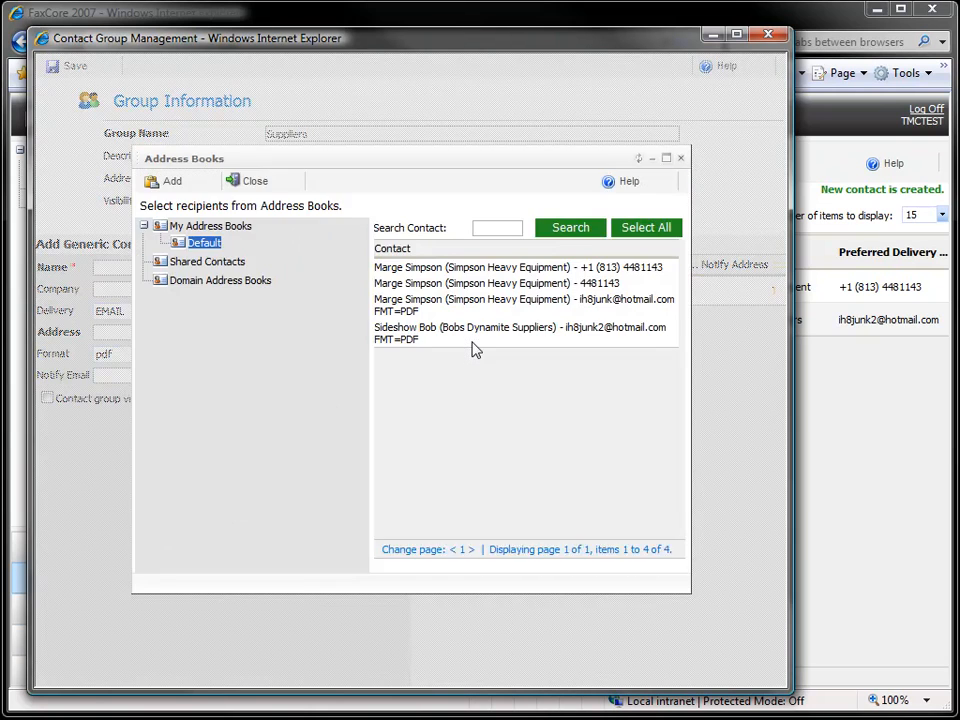
pyautogui.click(398, 336)
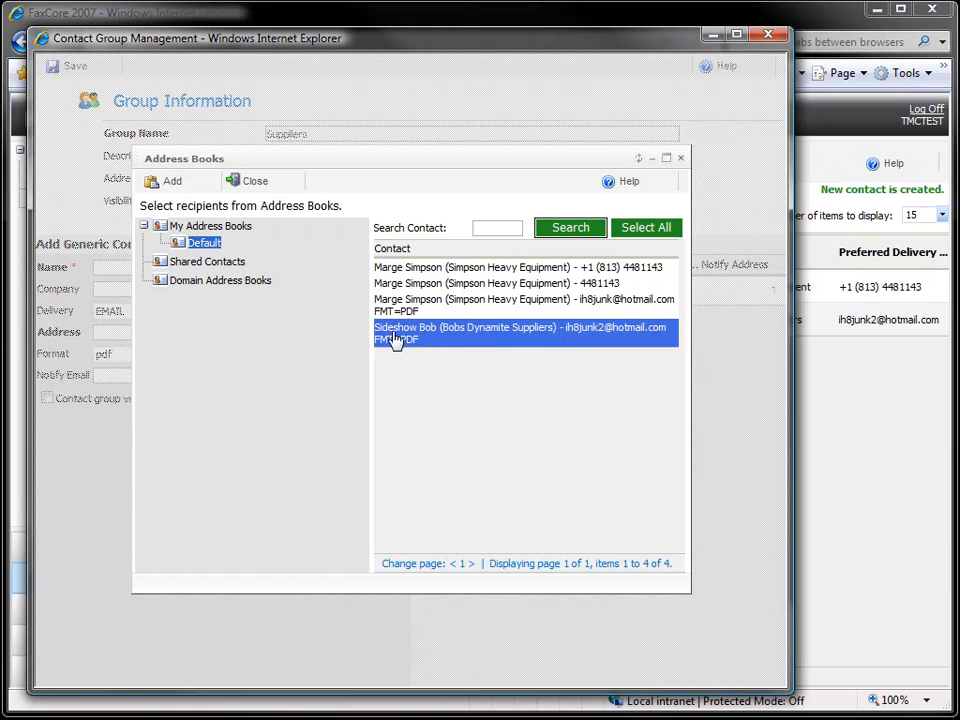
pyautogui.click(162, 184)
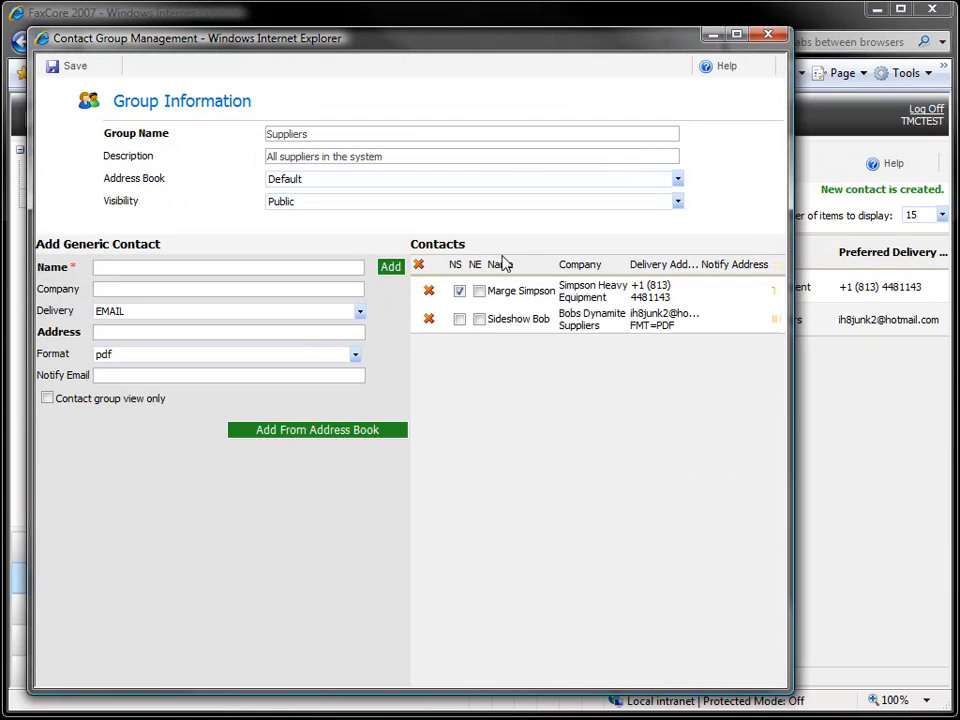
# - Tick NE for both members, untick NS for Simpson Heavy Equipment, and save the group
pyautogui.click(460, 291)
pyautogui.click(460, 291)
pyautogui.click(479, 292)
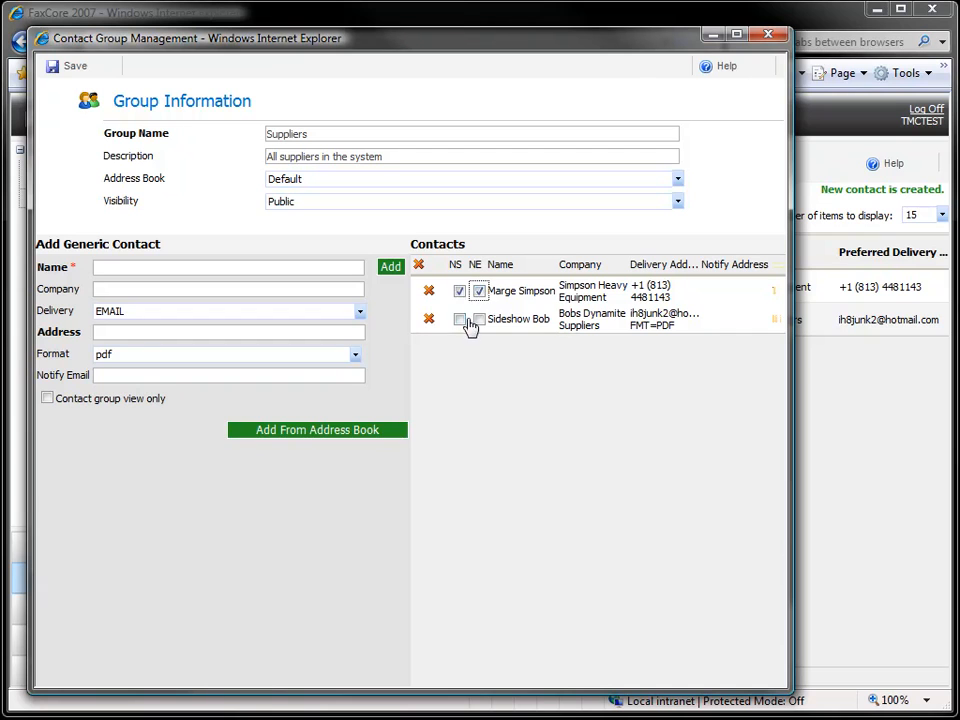
pyautogui.click(458, 292)
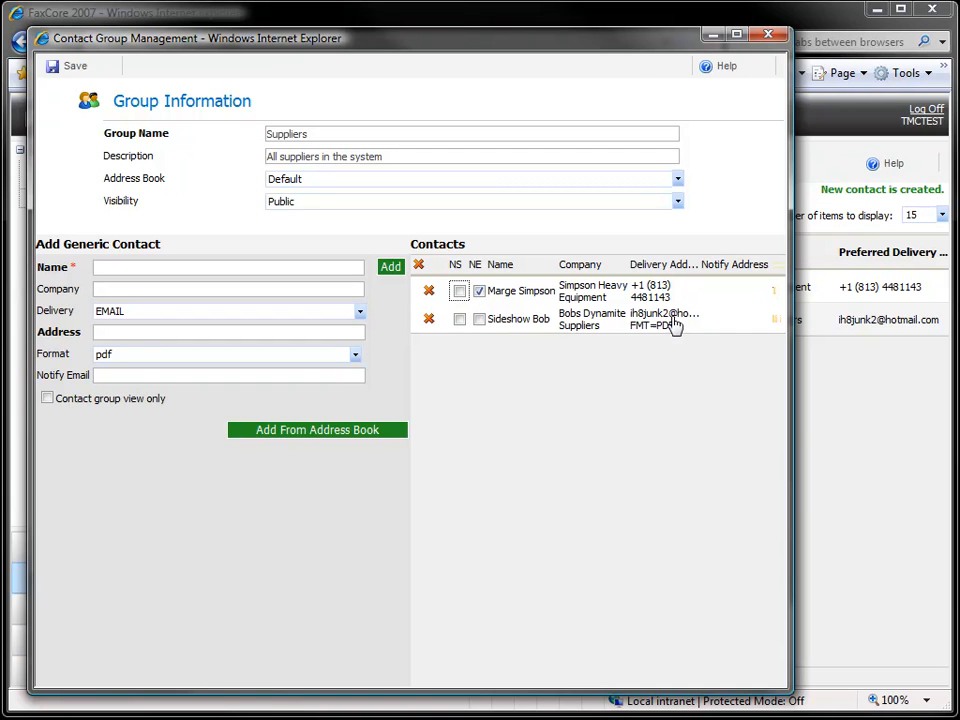
pyautogui.click(479, 320)
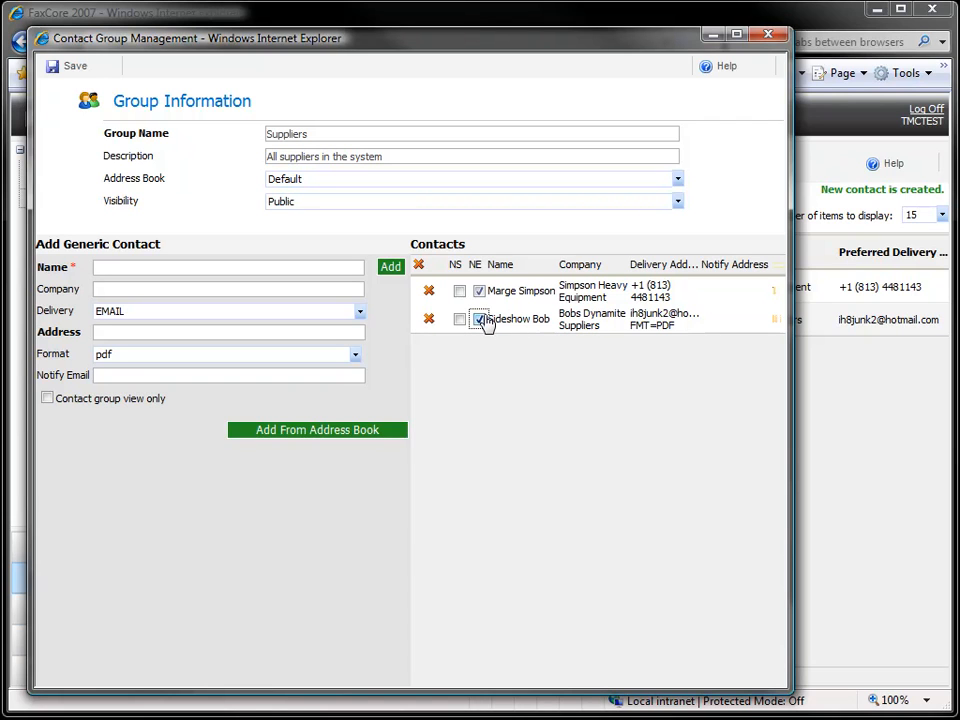
pyautogui.click(72, 74)
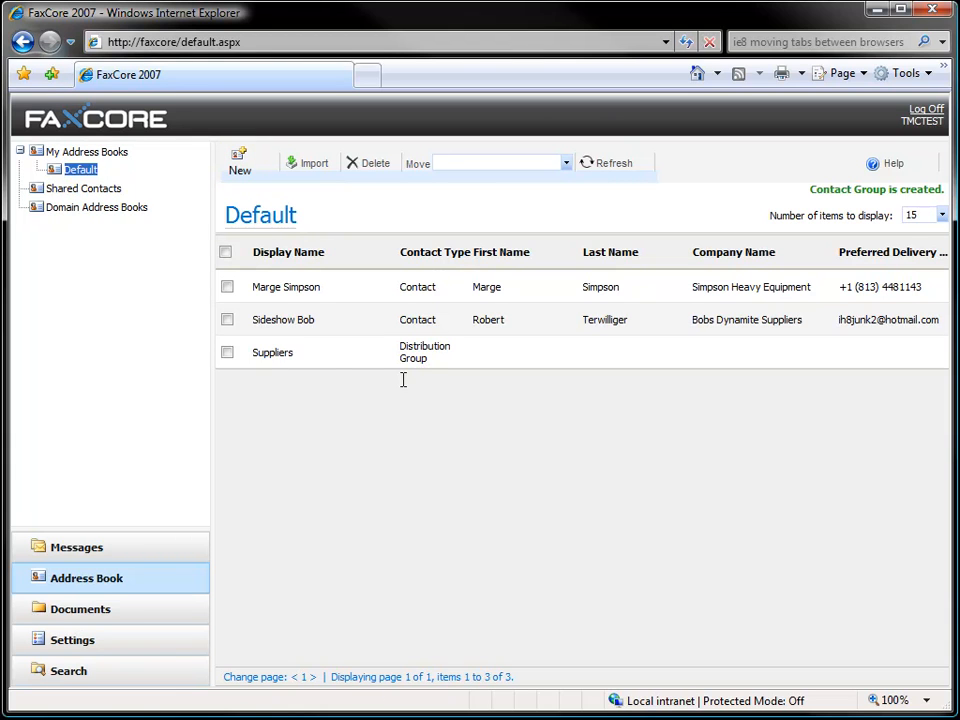
# - Leave the Default address book for the Messages area and start a new fax
pyautogui.click(82, 190)
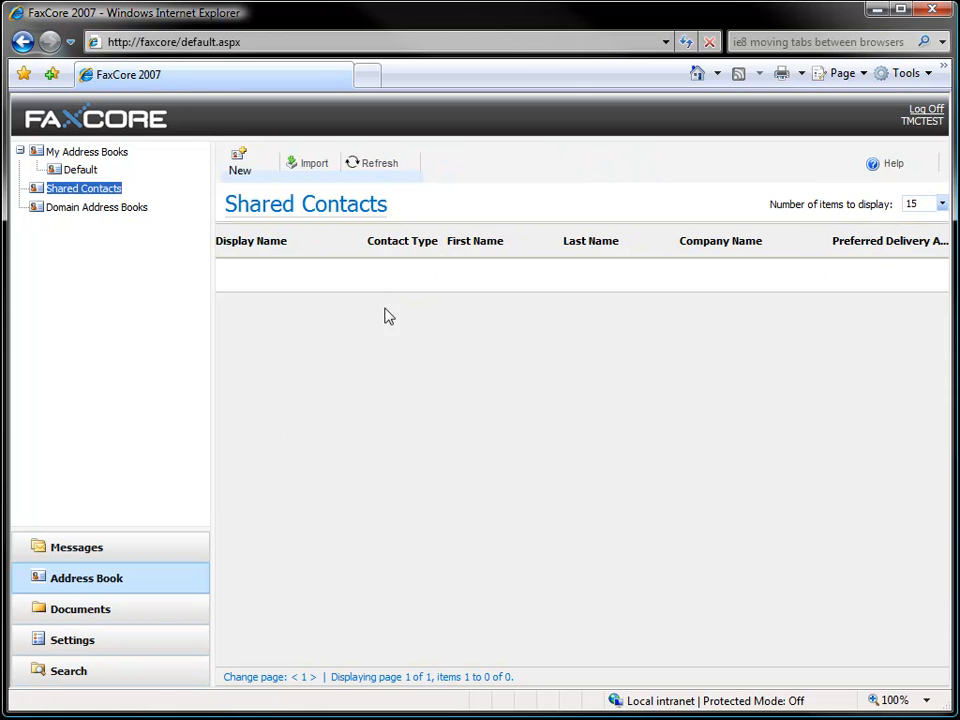
pyautogui.click(79, 172)
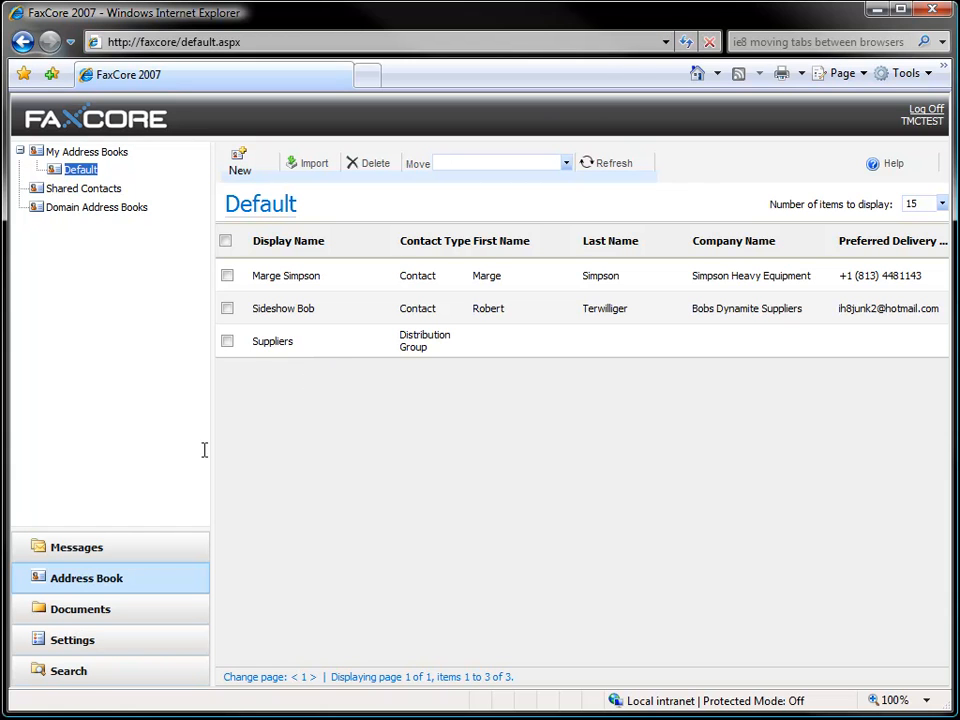
pyautogui.click(100, 551)
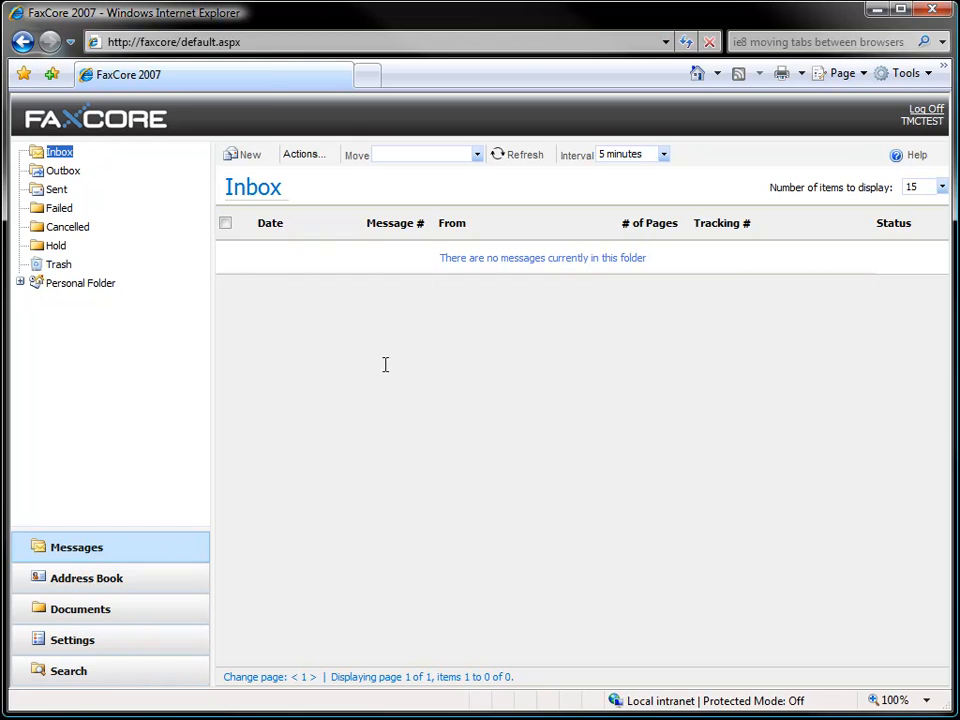
pyautogui.click(248, 154)
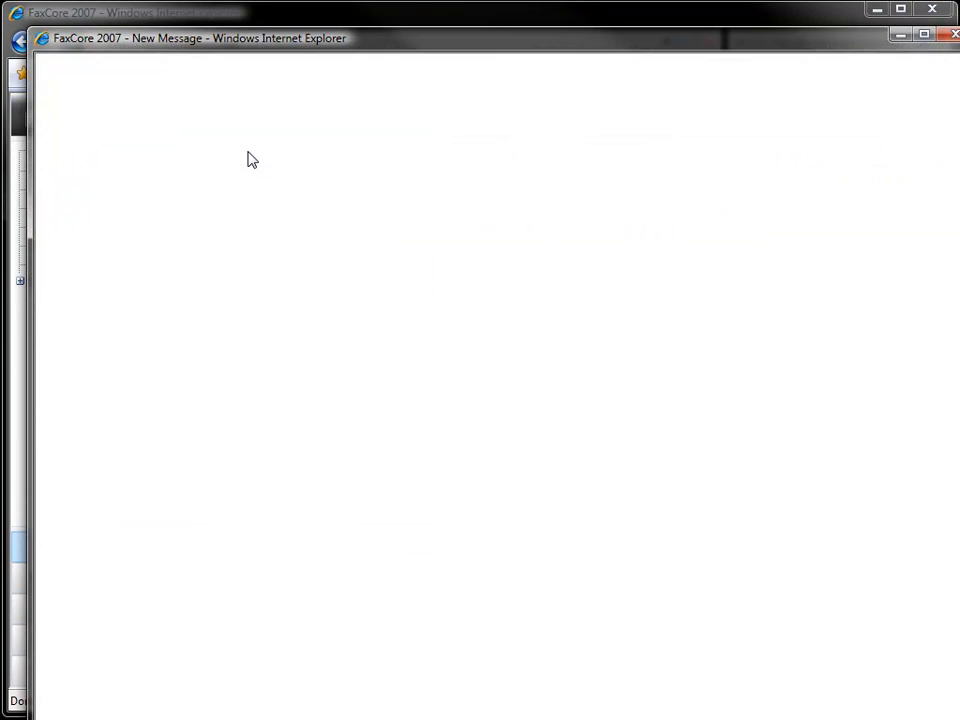
# - Give the fax subject 'Need a quote on a grader' and note 'Make it a green one.'
pyautogui.moveTo(958, 718); pyautogui.dragTo(929, 706)
pyautogui.click(122, 188)
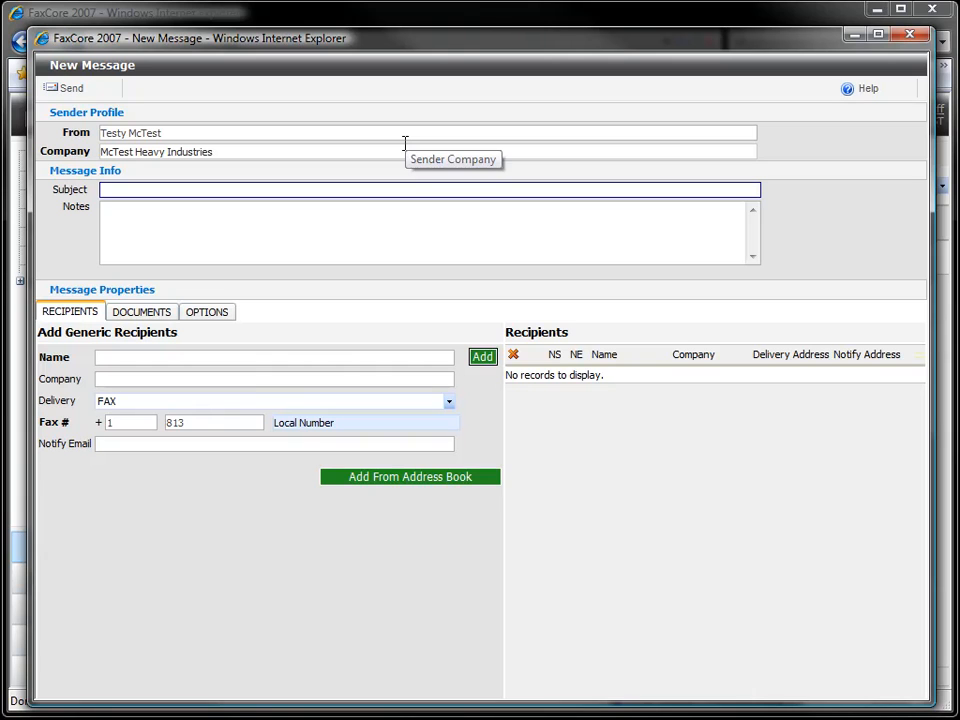
pyautogui.write('Need a quote on a')
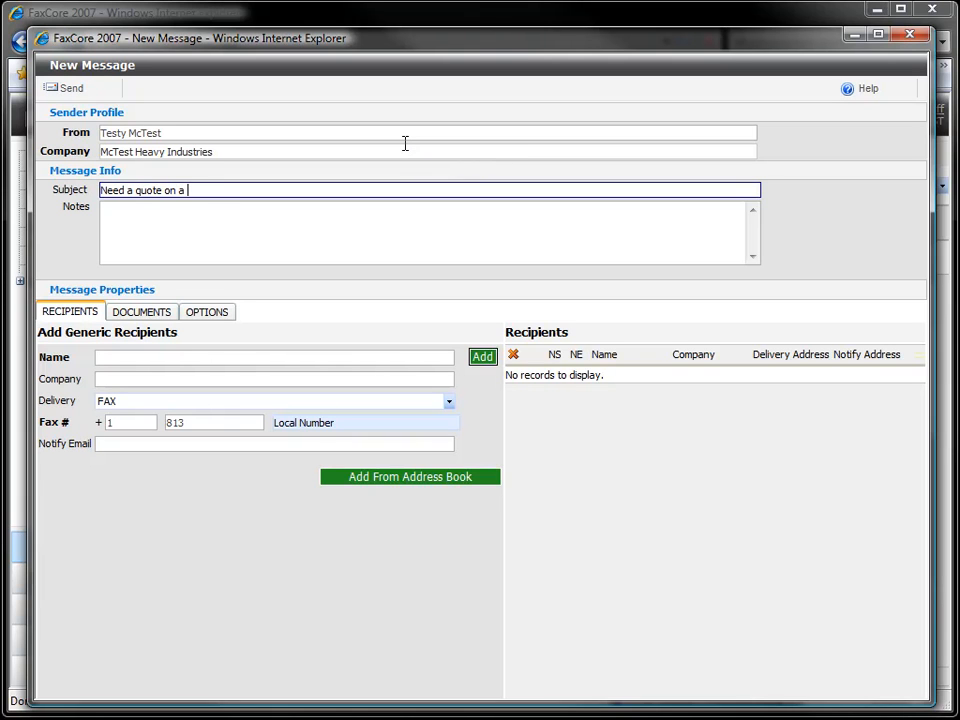
pyautogui.write(' grader')
pyautogui.press('Tab')
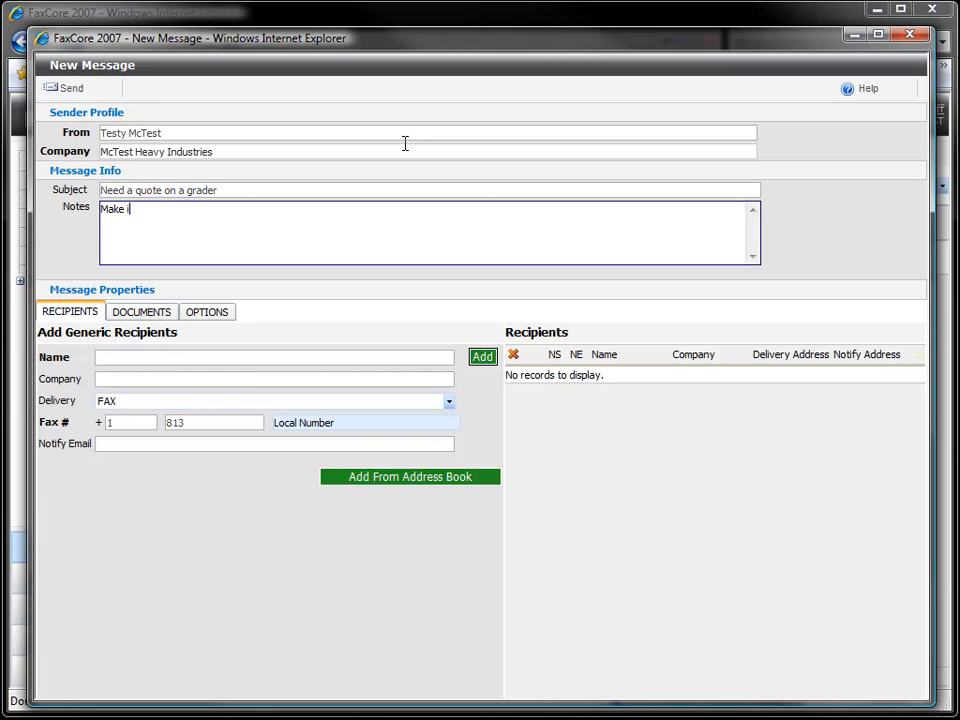
pyautogui.press('Tab')
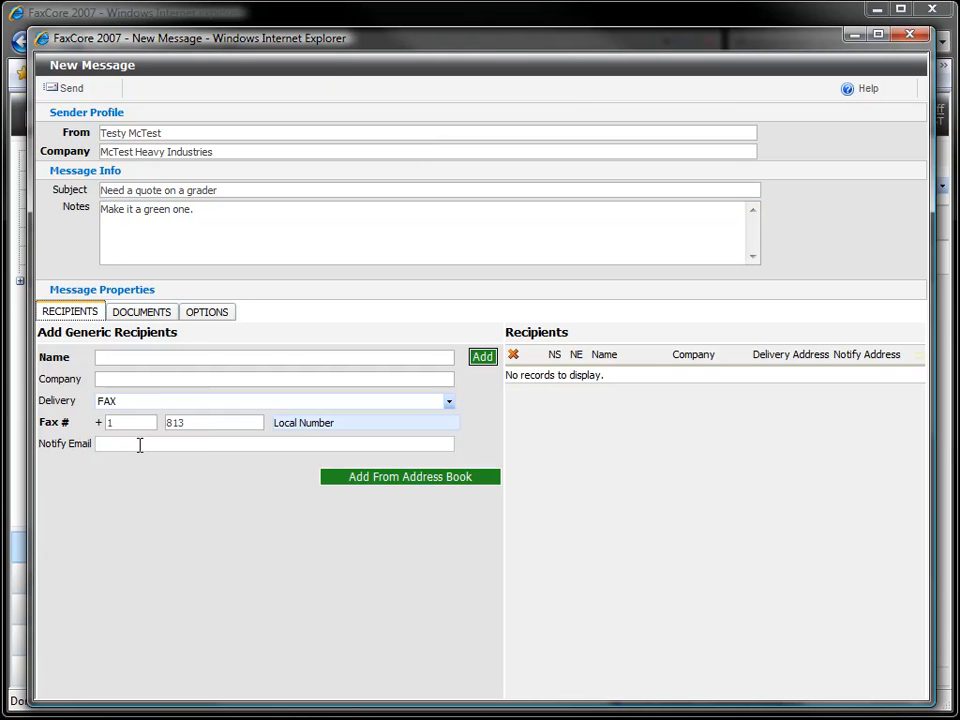
pyautogui.click(399, 477)
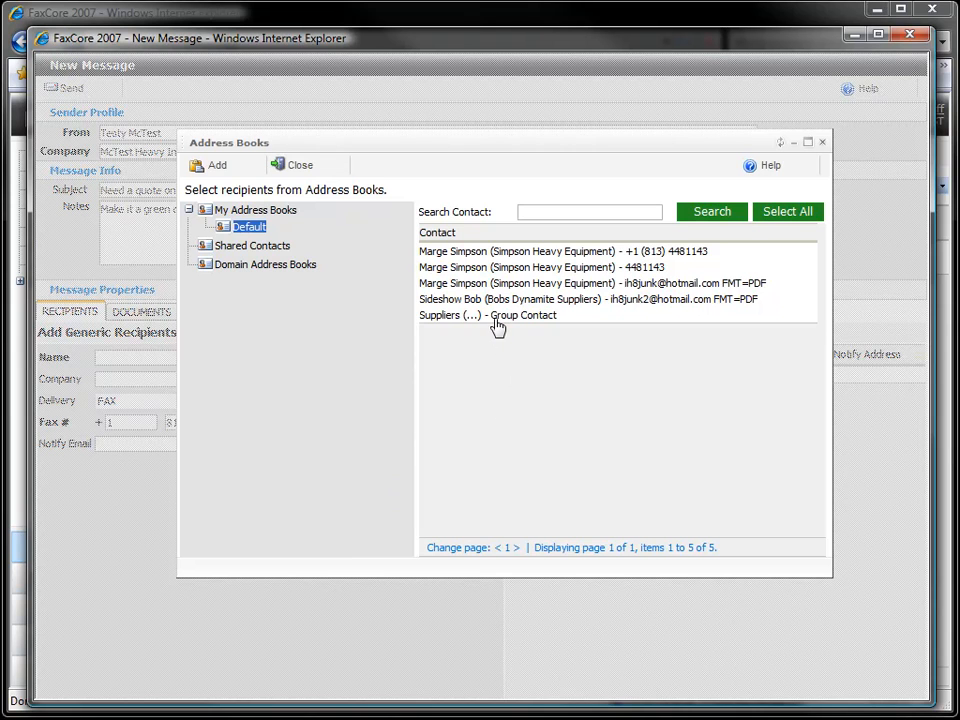
# - Add the Suppliers group contact as the fax's only recipient
pyautogui.click(498, 316)
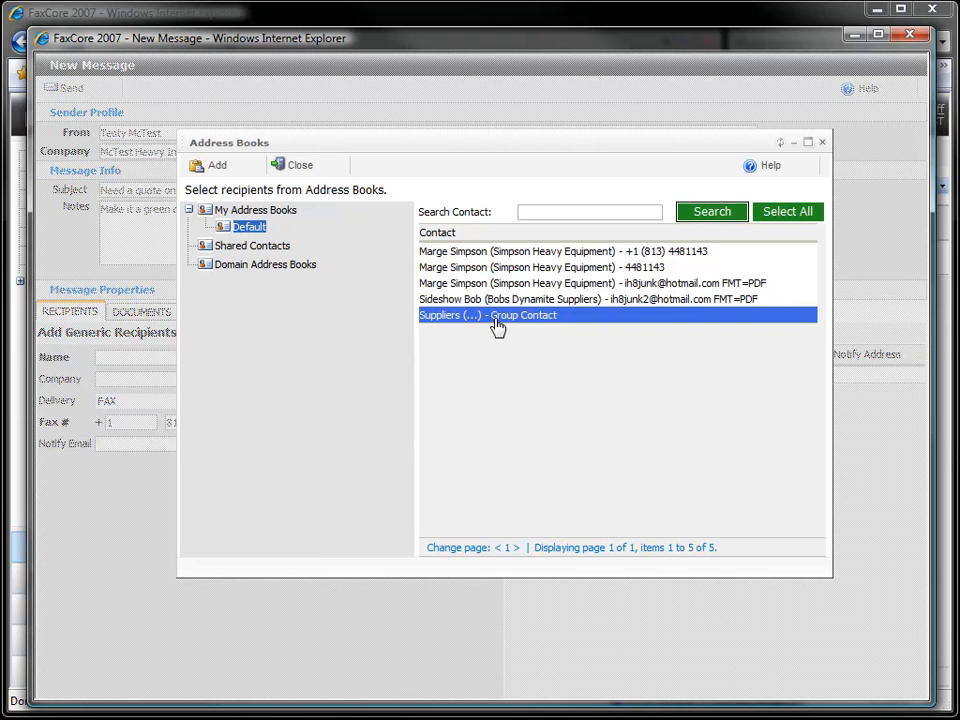
pyautogui.click(212, 166)
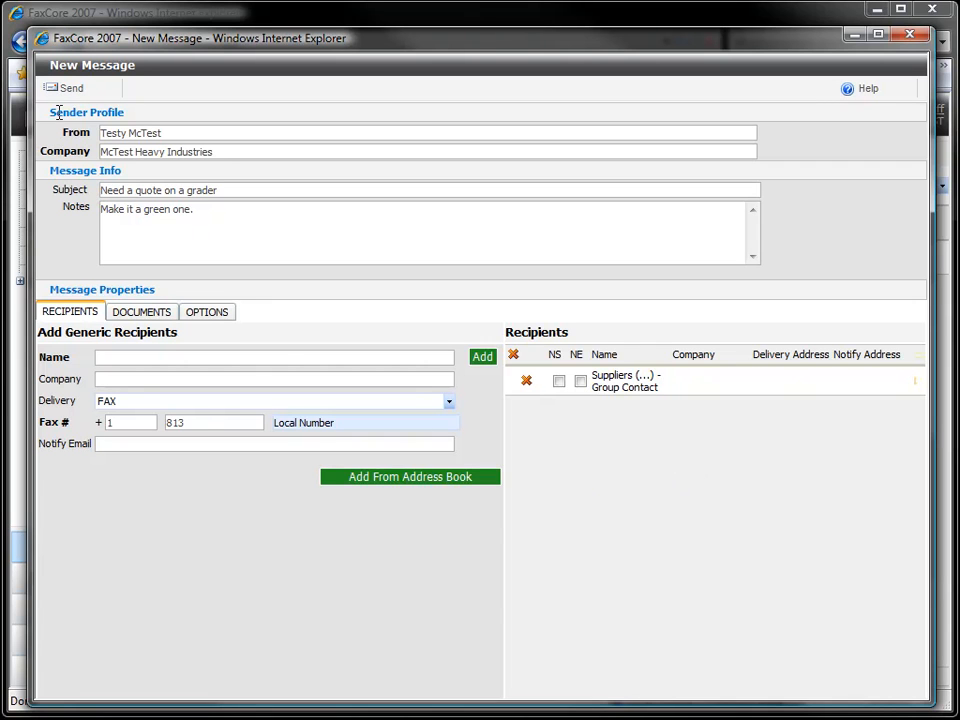
pyautogui.click(222, 315)
# - Turn on Hold for preview, send the fax, and dismiss the confirmation
pyautogui.click(90, 410)
pyautogui.click(71, 92)
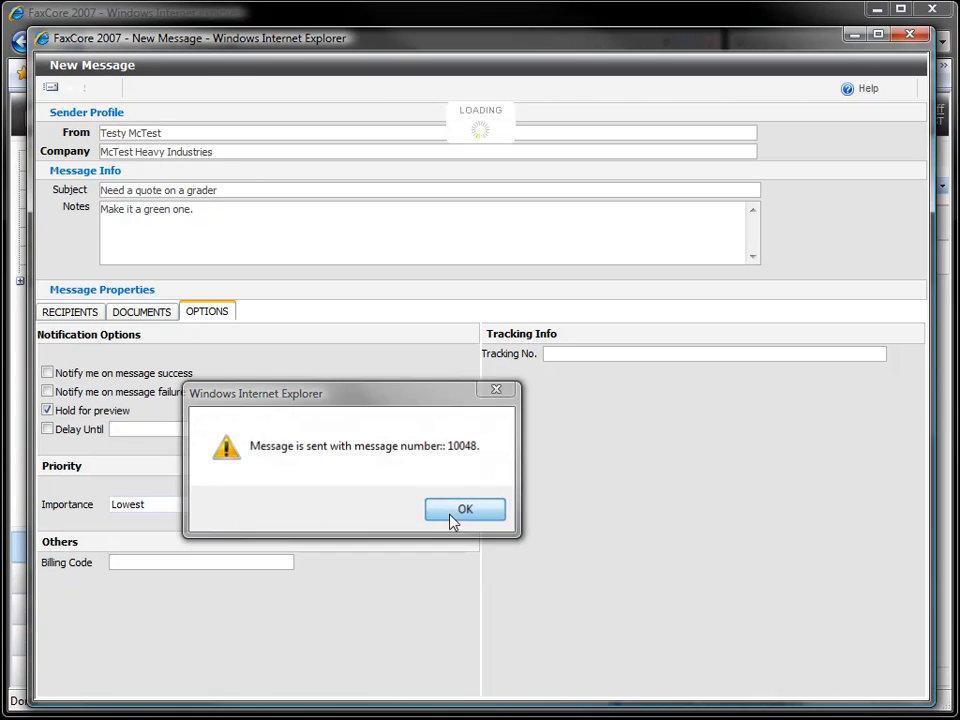
pyautogui.click(450, 515)
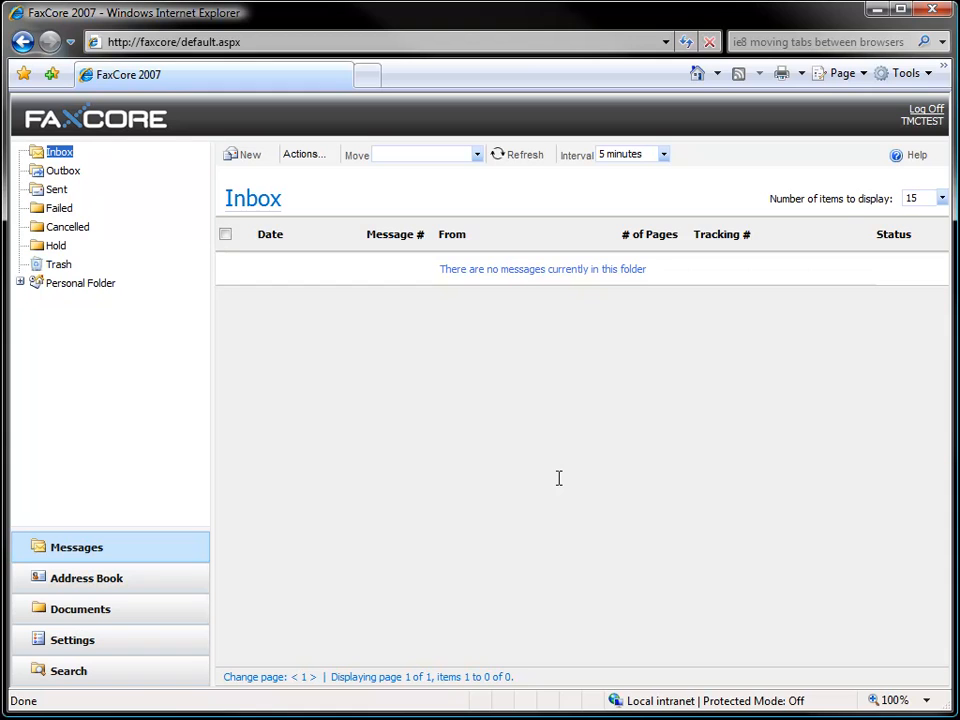